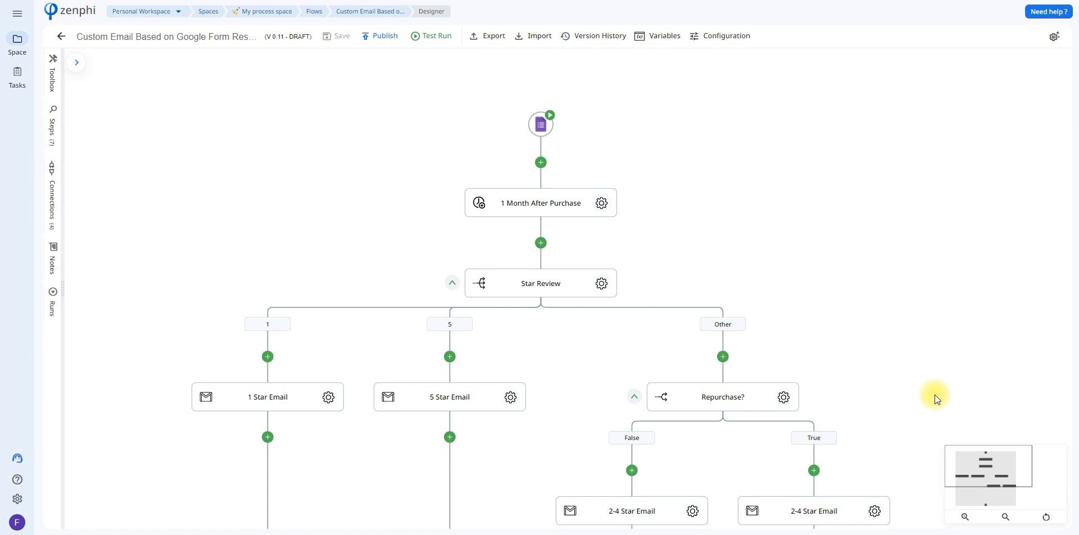
Step: Open the Google Forms trigger's settings and view the dialog for creating a new Google Forms connection, leaving it without authorizing
drag(778, 260, 801, 240)
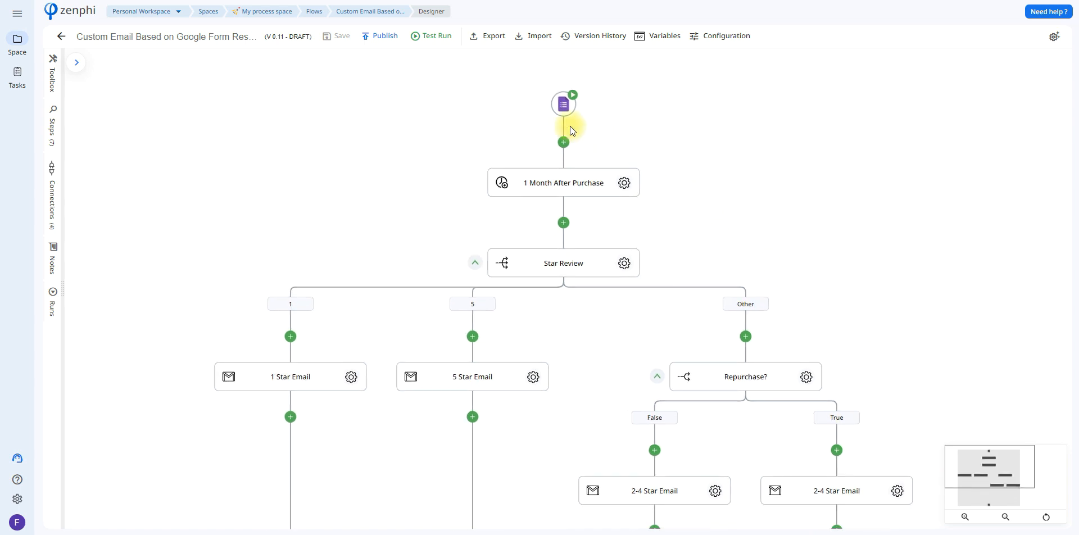
click(564, 105)
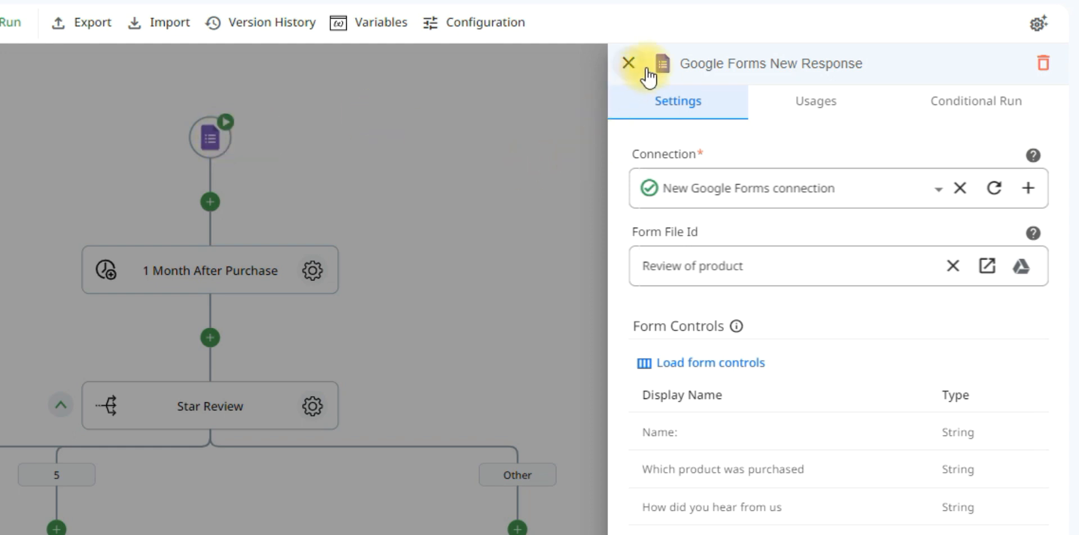
mouse_move(738, 59)
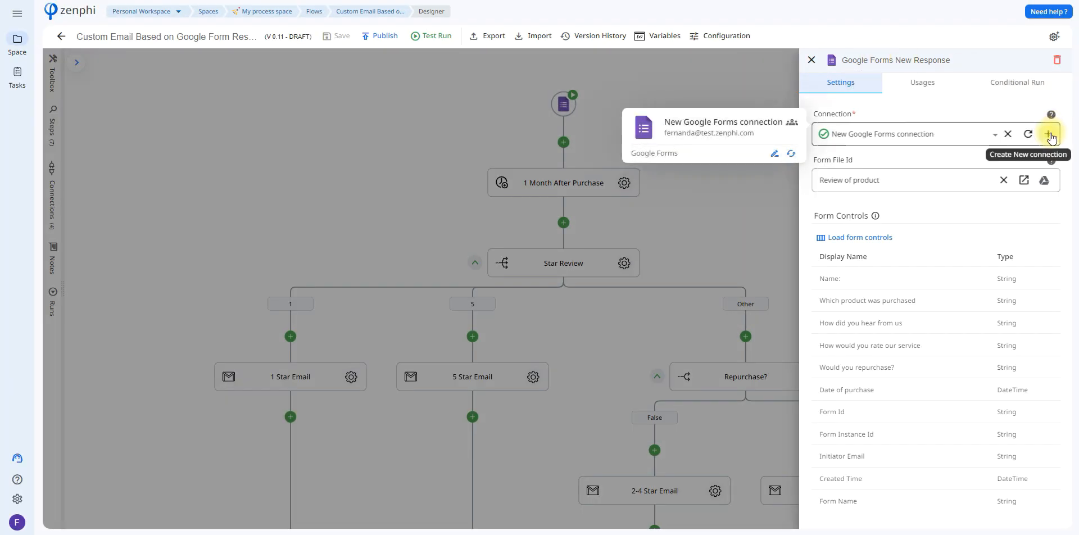
click(1048, 134)
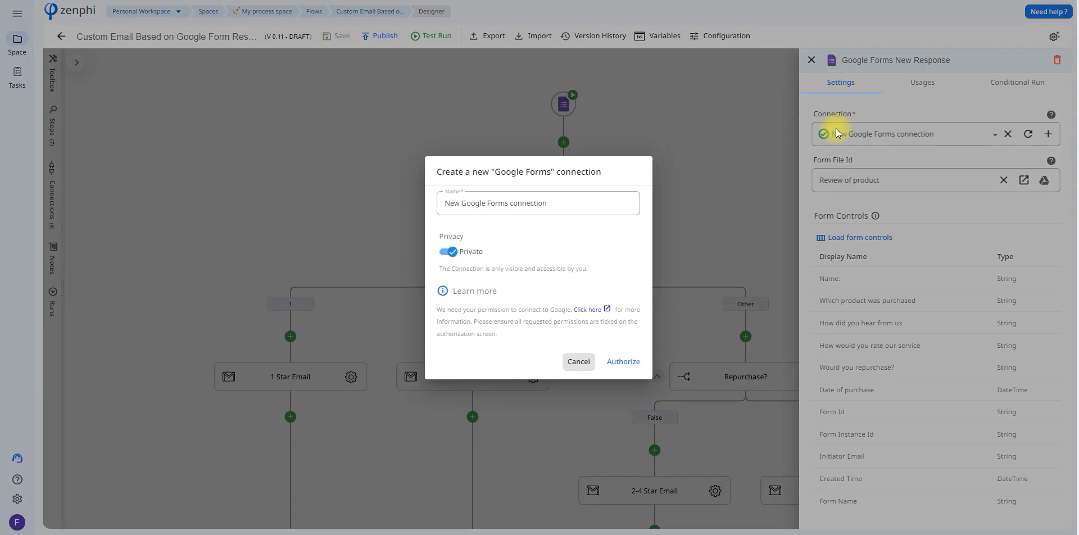
click(579, 362)
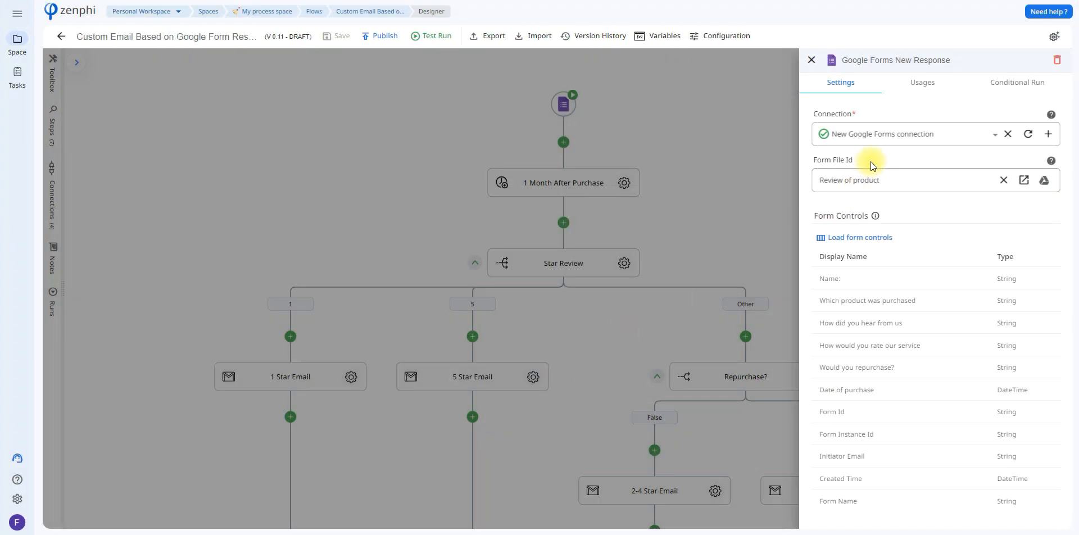
Step: Browse the My Drive forms available for the trigger's Form File Id and cancel the file selection
click(1044, 180)
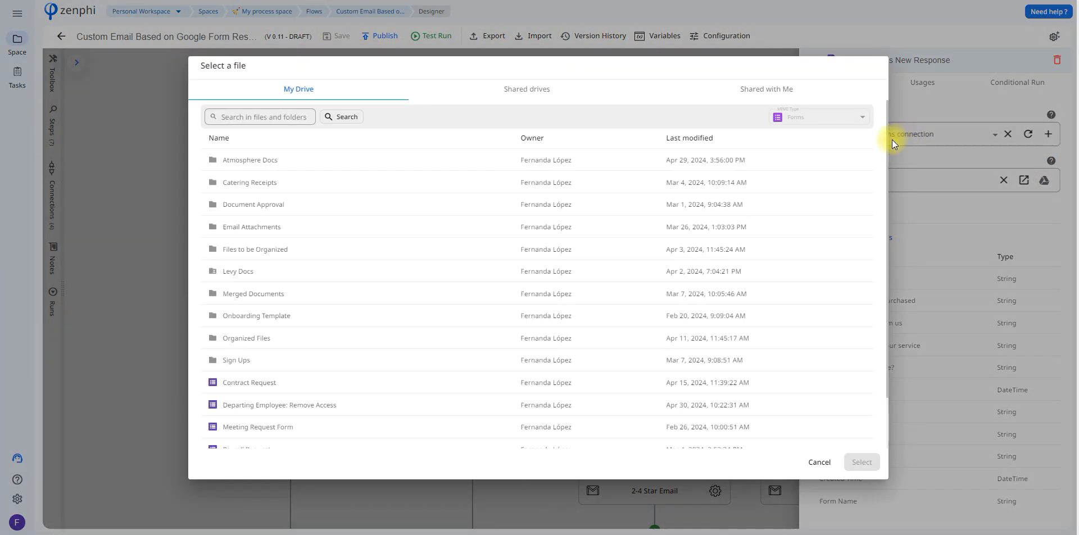
drag(888, 136, 888, 214)
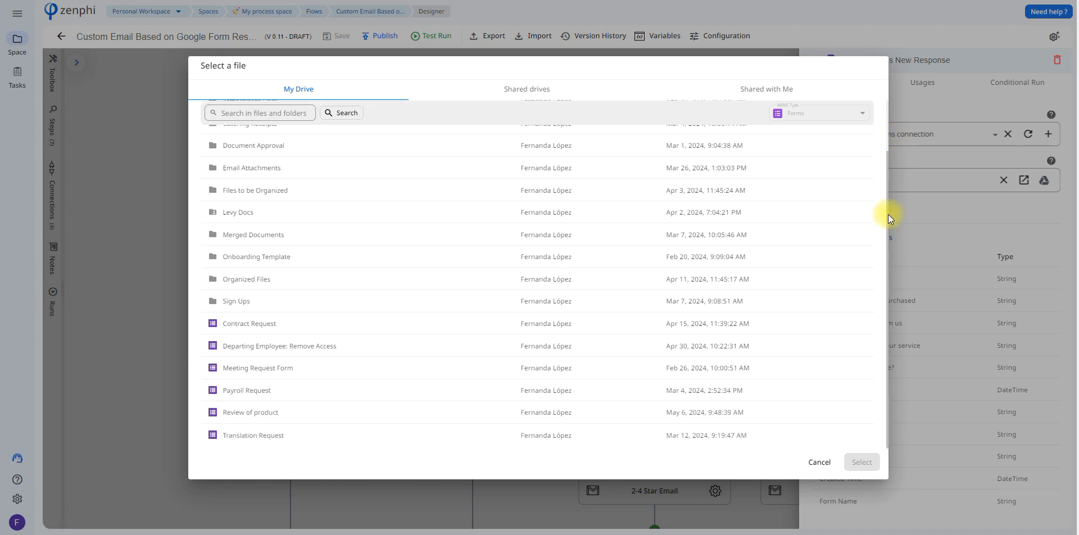
click(693, 374)
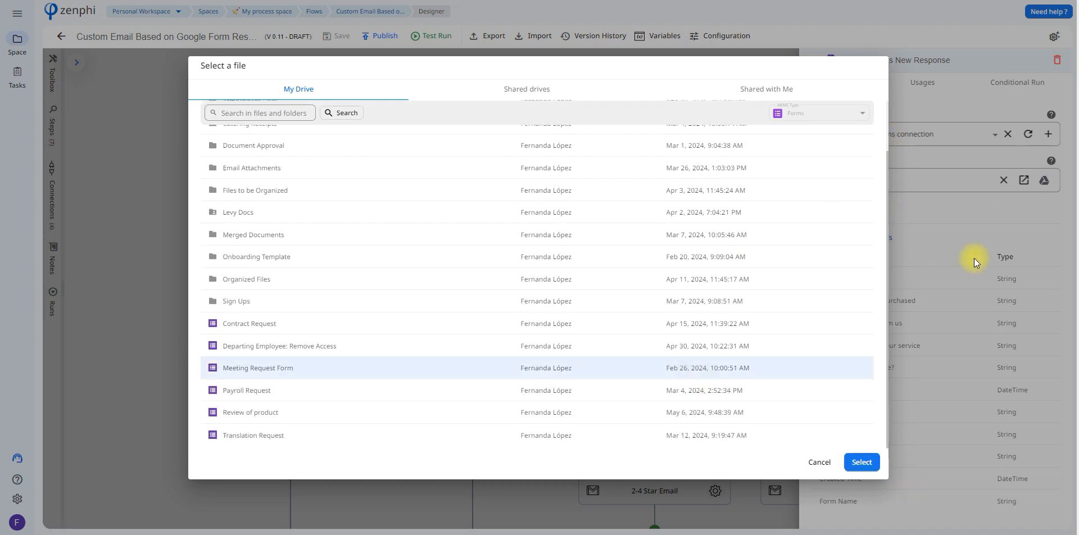
click(822, 462)
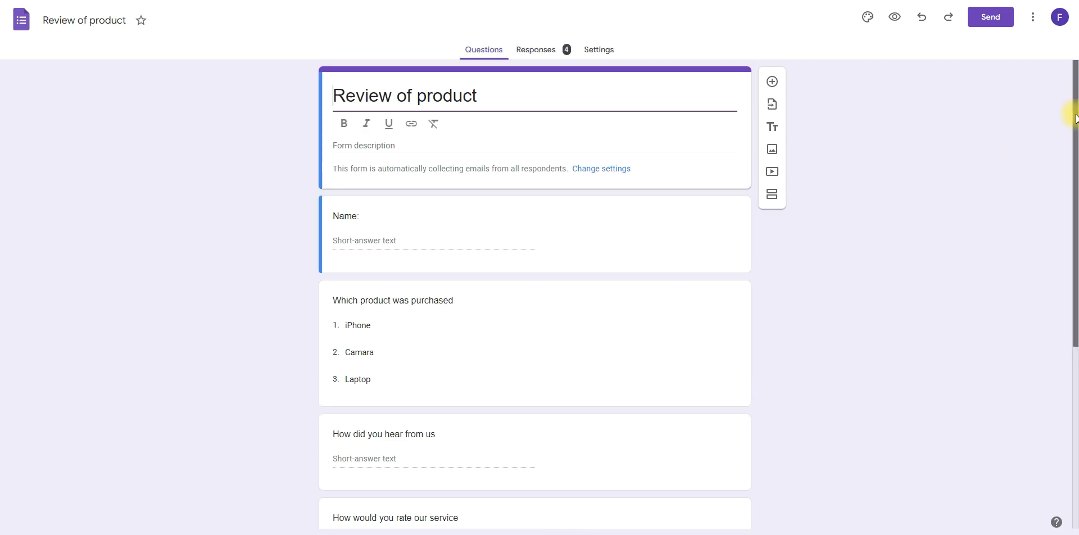
Step: Switch to Google Forms and examine the questions of the "Review of product" form
drag(1076, 120, 1076, 301)
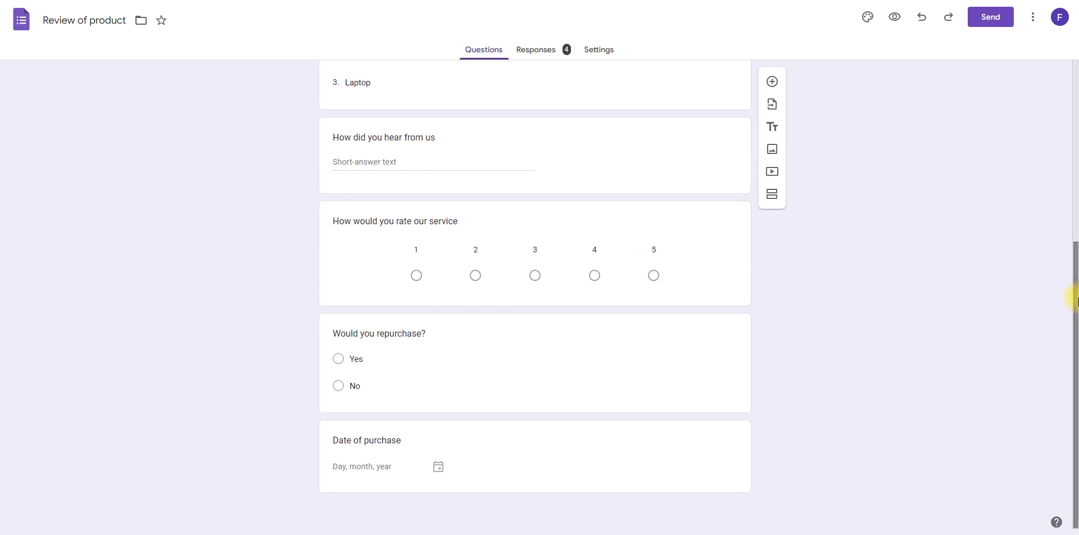
click(1008, 1)
Step: Switch back to zenphi and examine the 1 Month After Purchase step's base date token, values to add and date format
click(625, 184)
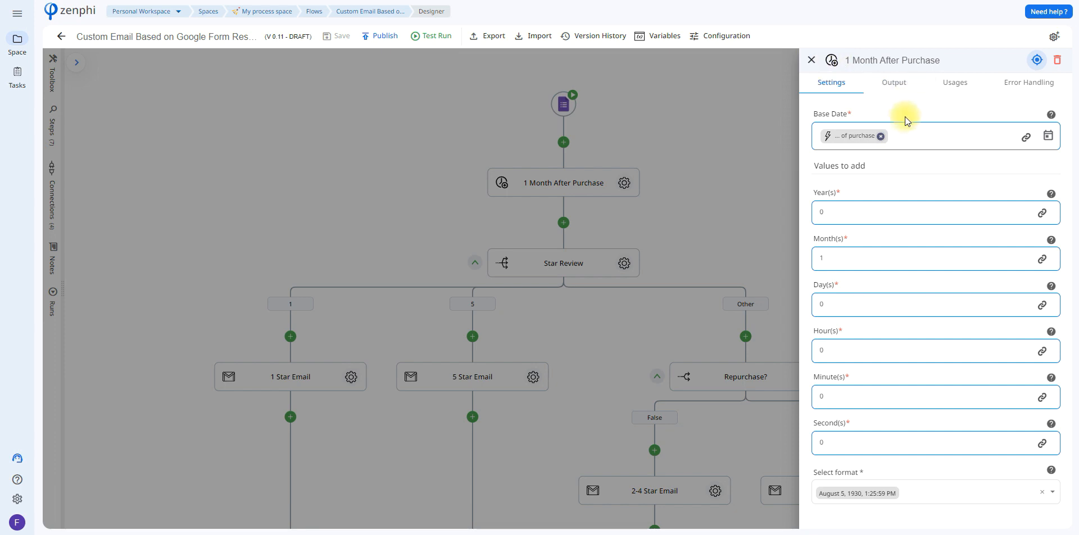
mouse_move(852, 137)
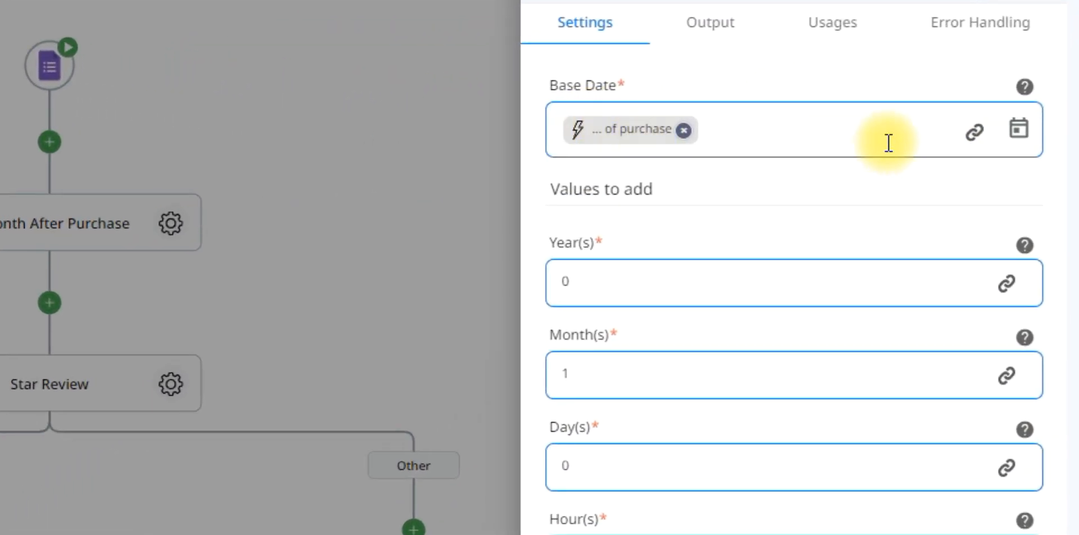
click(974, 148)
click(278, 104)
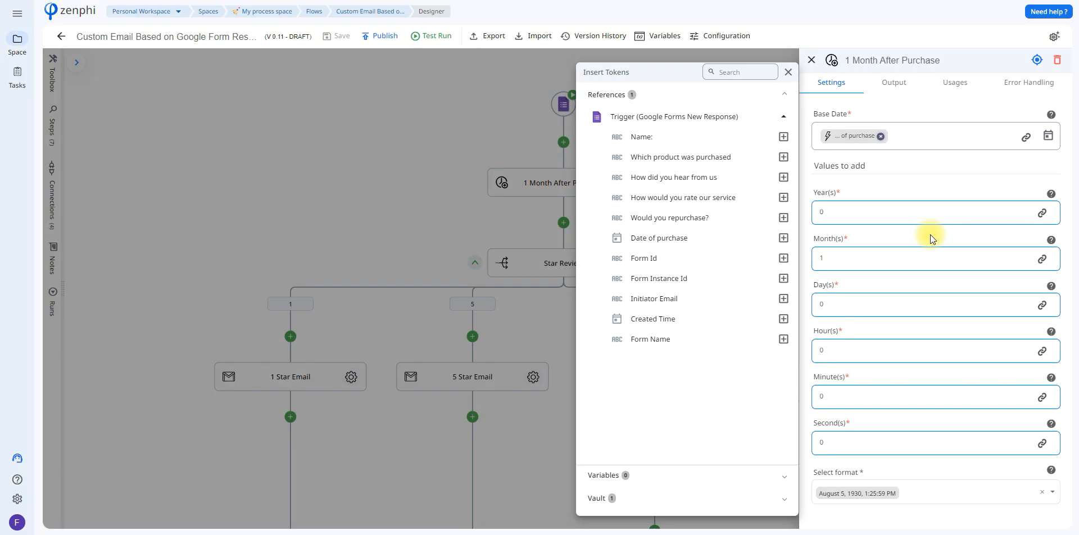
click(929, 234)
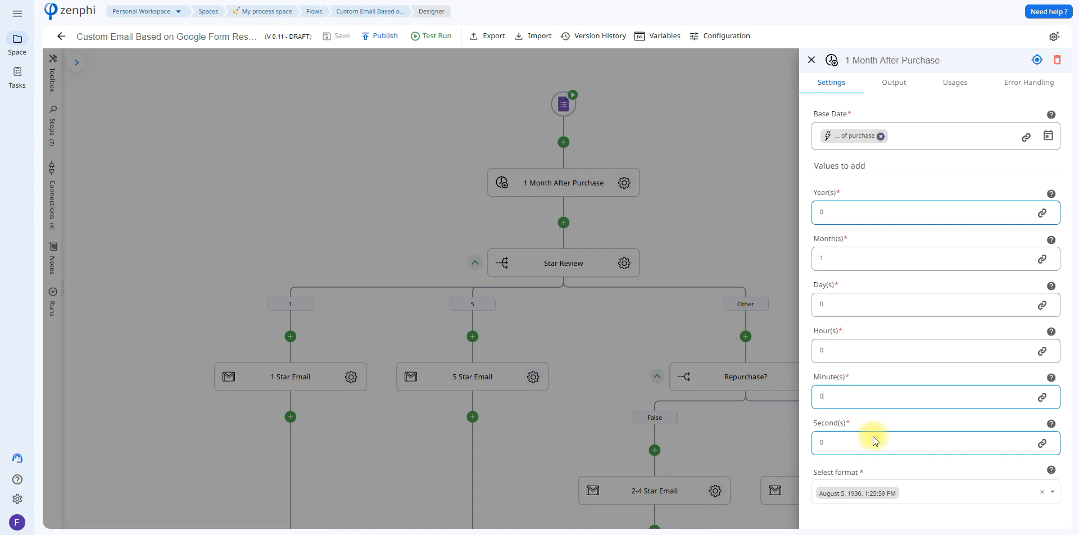
click(932, 491)
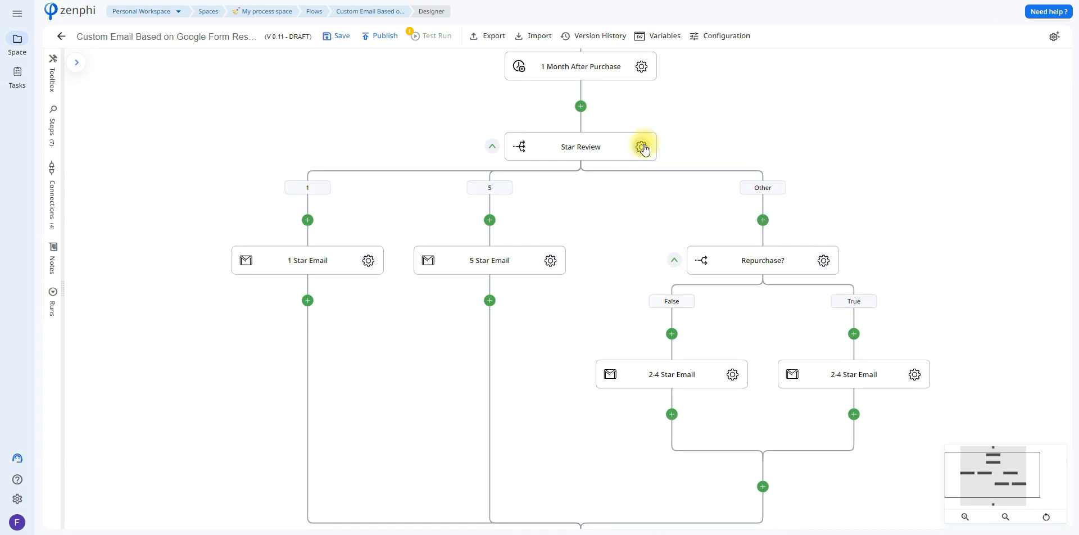
Step: Open the Star Review step's settings and examine the form tokens available for its input and its branch values
click(641, 147)
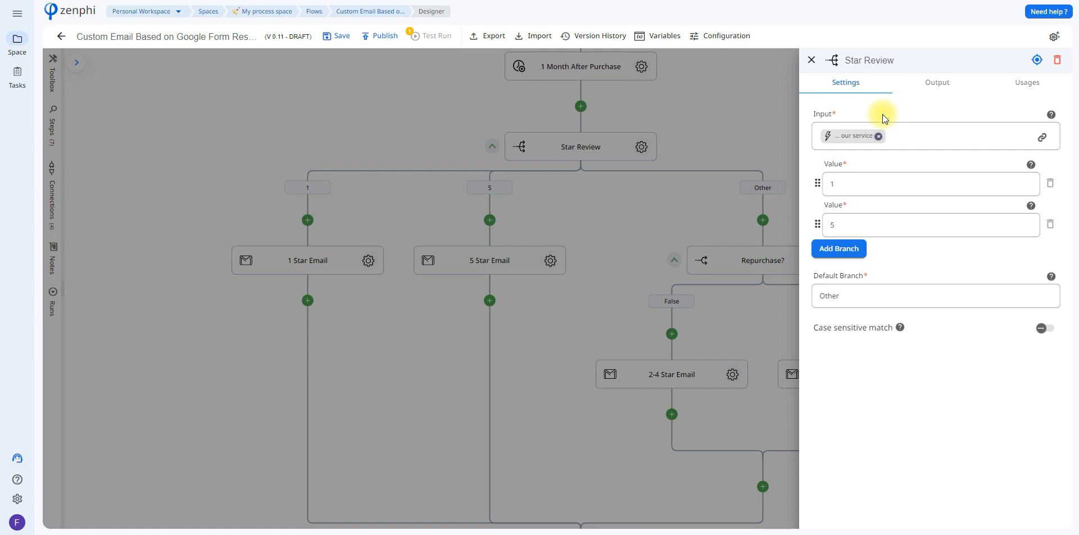
click(1042, 137)
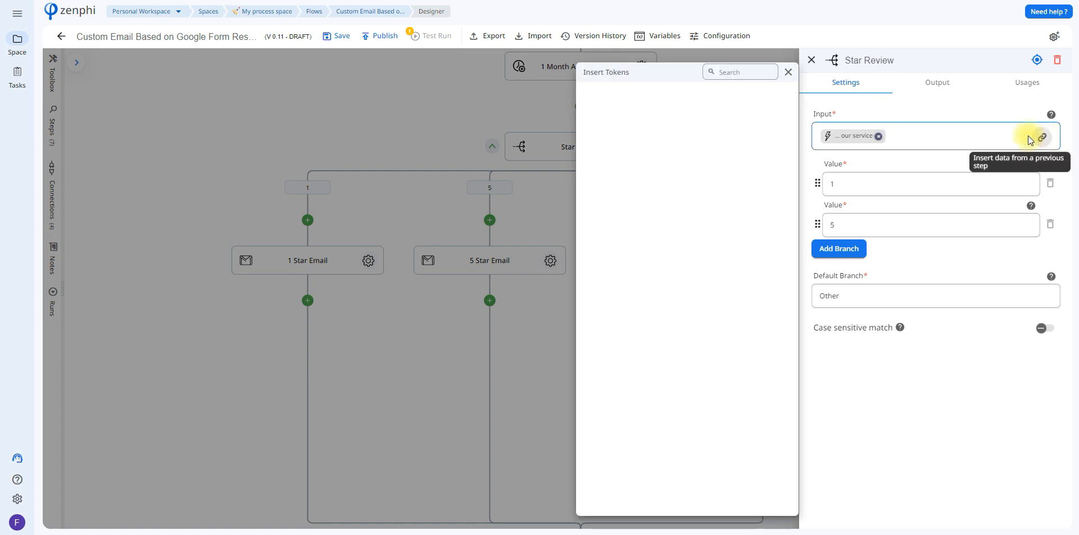
click(733, 138)
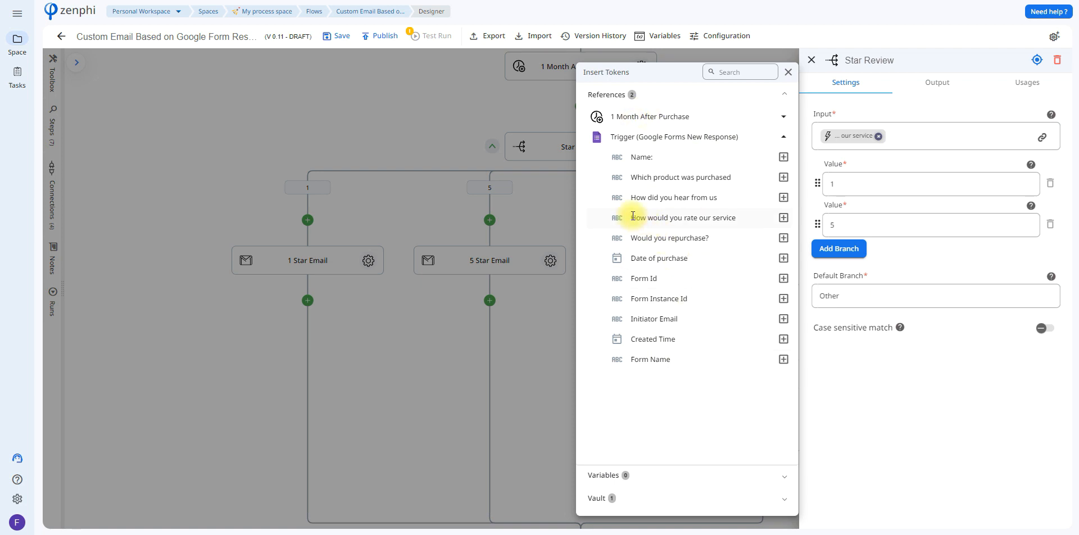
click(862, 195)
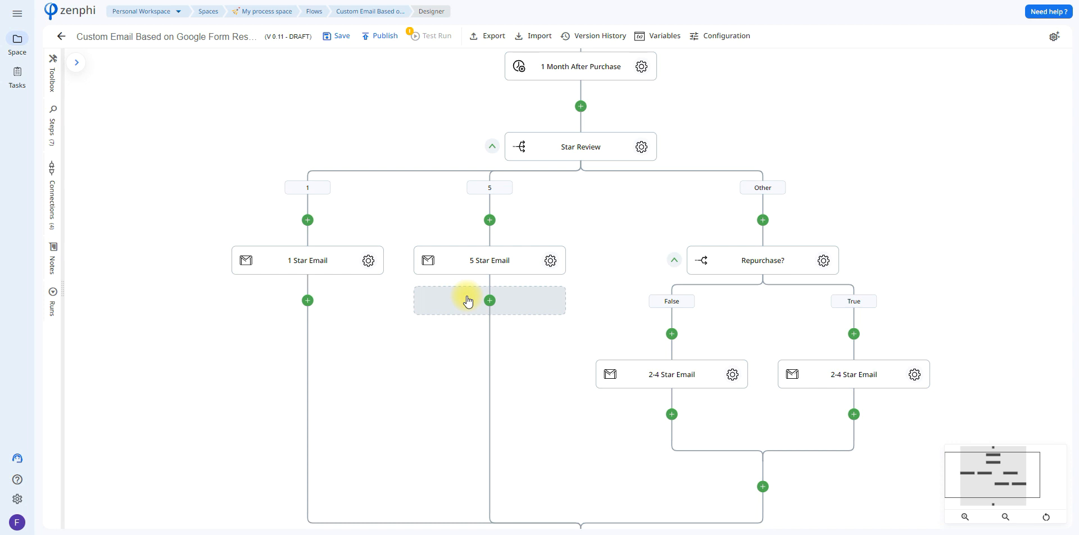
Step: Open the 1 Star Email step's settings and examine the trigger tokens available for its To recipient
click(369, 261)
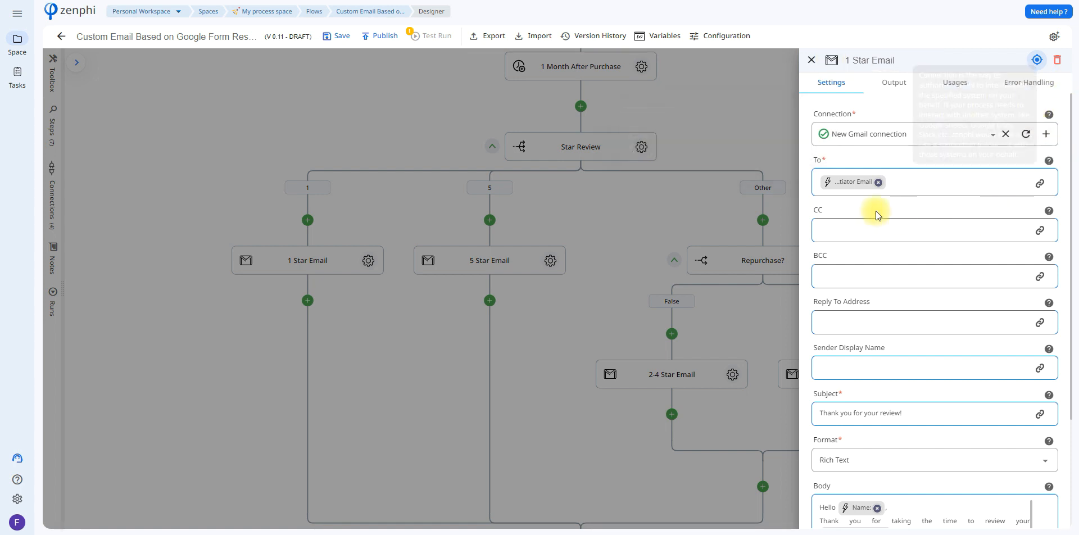
mouse_move(865, 184)
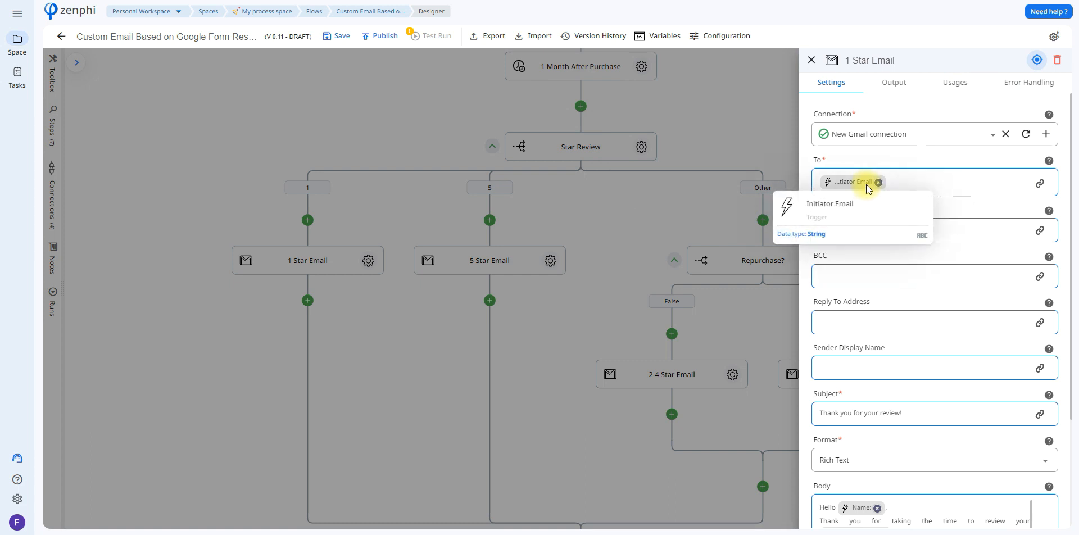
click(1040, 184)
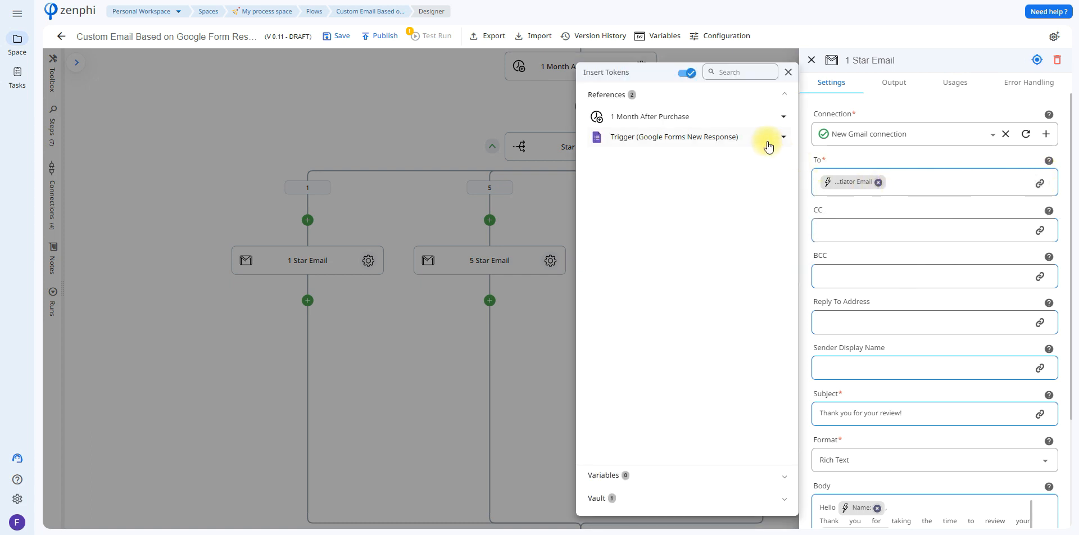
click(762, 138)
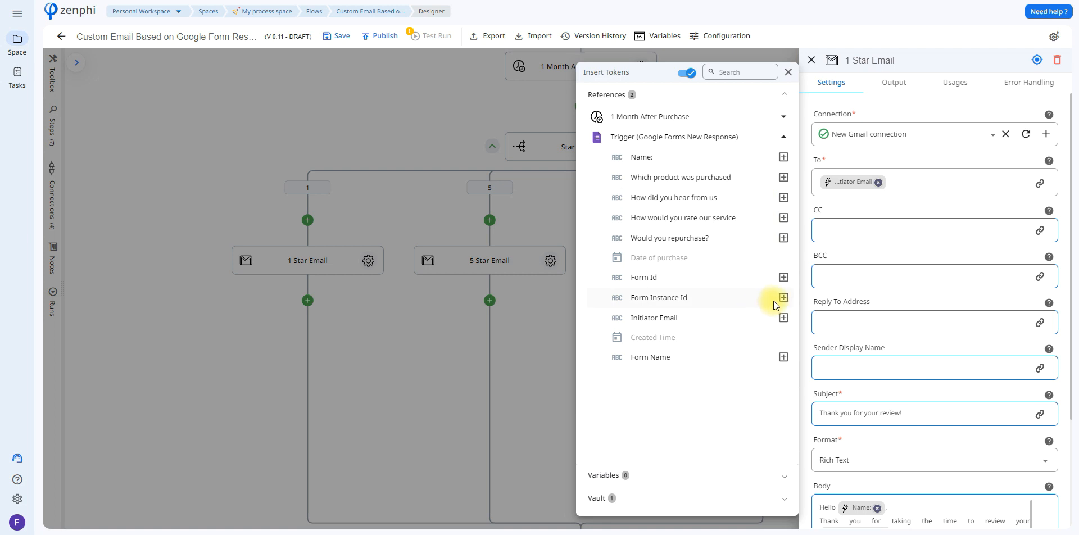
click(944, 237)
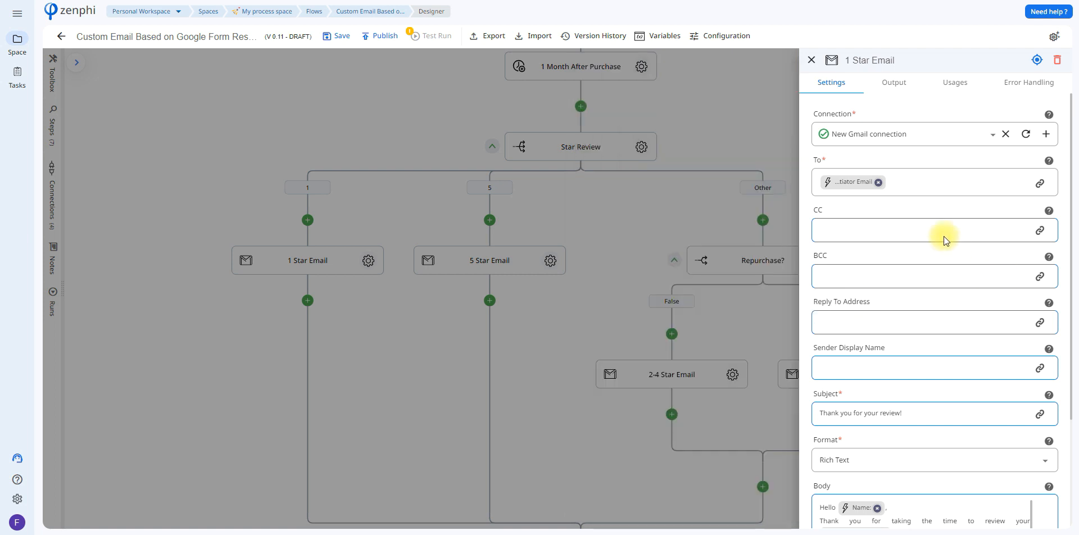
Step: Read through the 1 Star Email body, including the coupon code and the offer's limit date token, and close the settings
drag(1072, 248, 1075, 340)
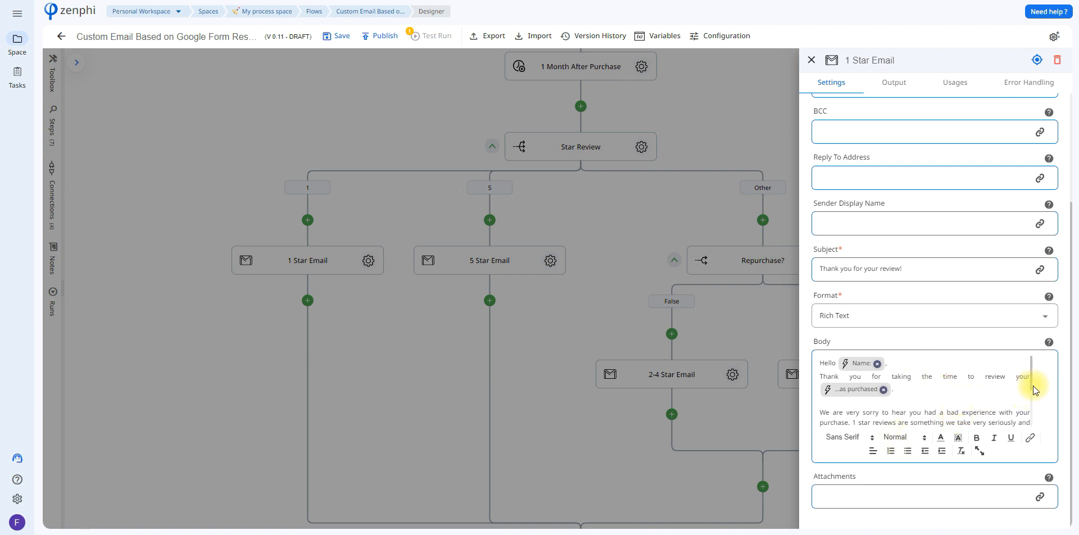
drag(1032, 386, 1032, 424)
click(892, 395)
click(860, 396)
double_click(863, 395)
click(888, 396)
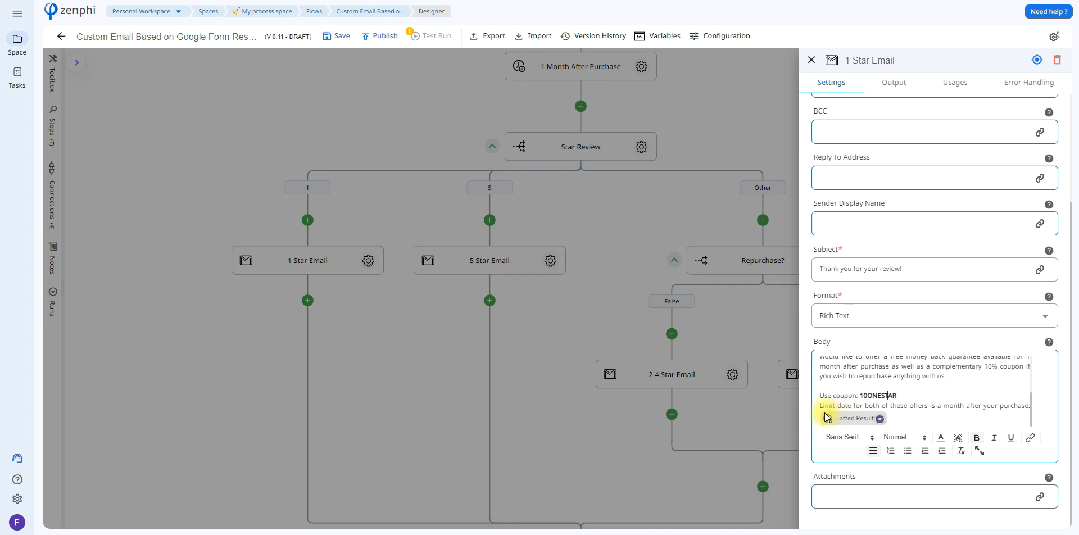
click(901, 397)
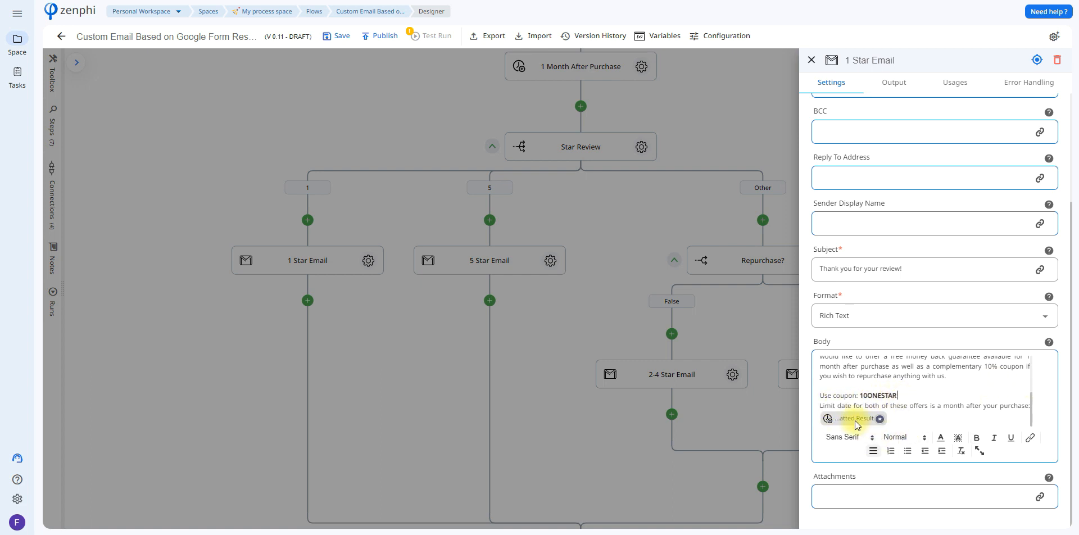
mouse_move(855, 421)
click(727, 213)
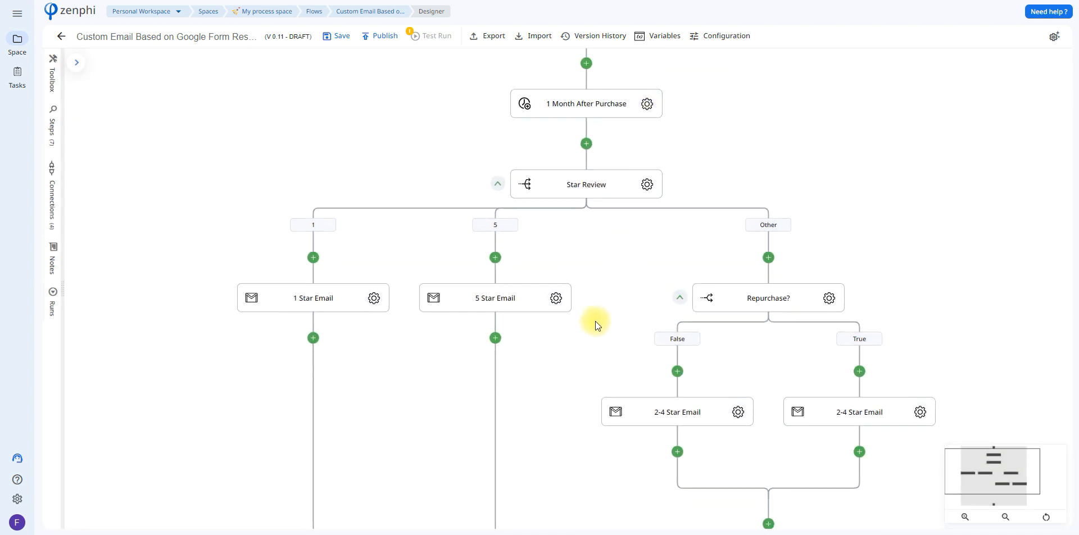
Step: Open the 5 Star Email step and read its body through to the coupon expiry date token, closing the settings when done
click(556, 298)
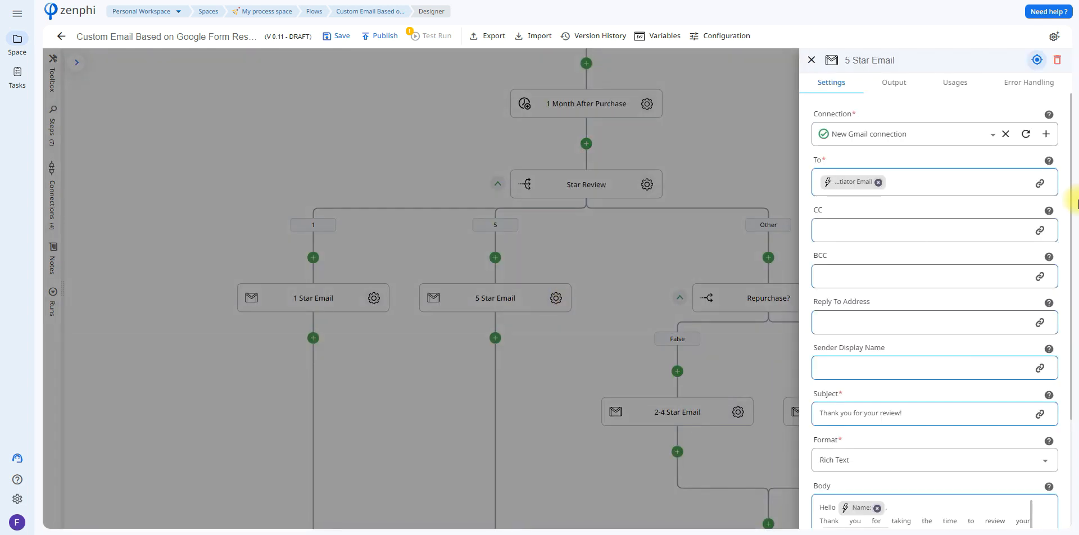
scroll(1070, 197, down, 3)
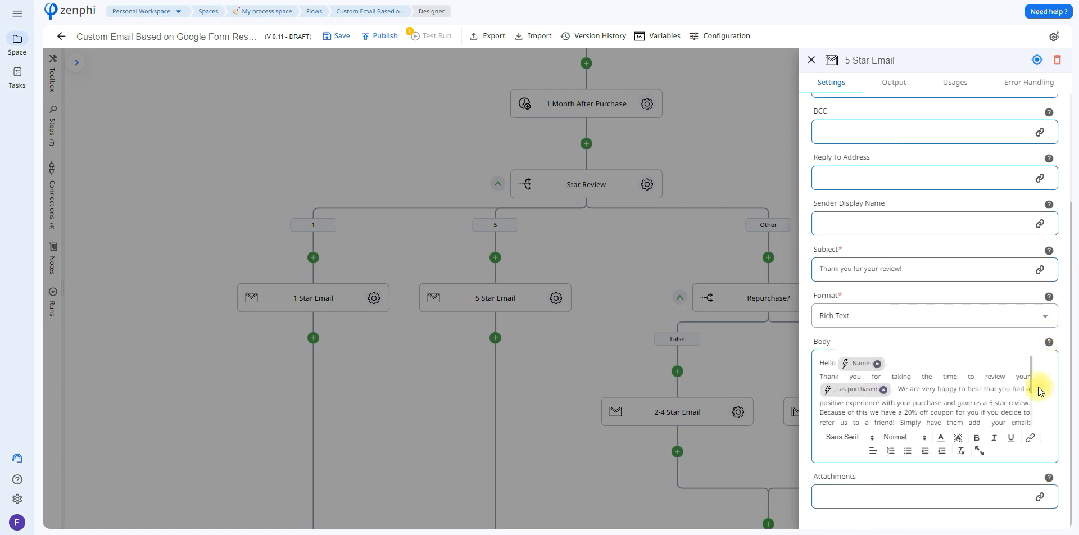
scroll(1027, 378, down, 3)
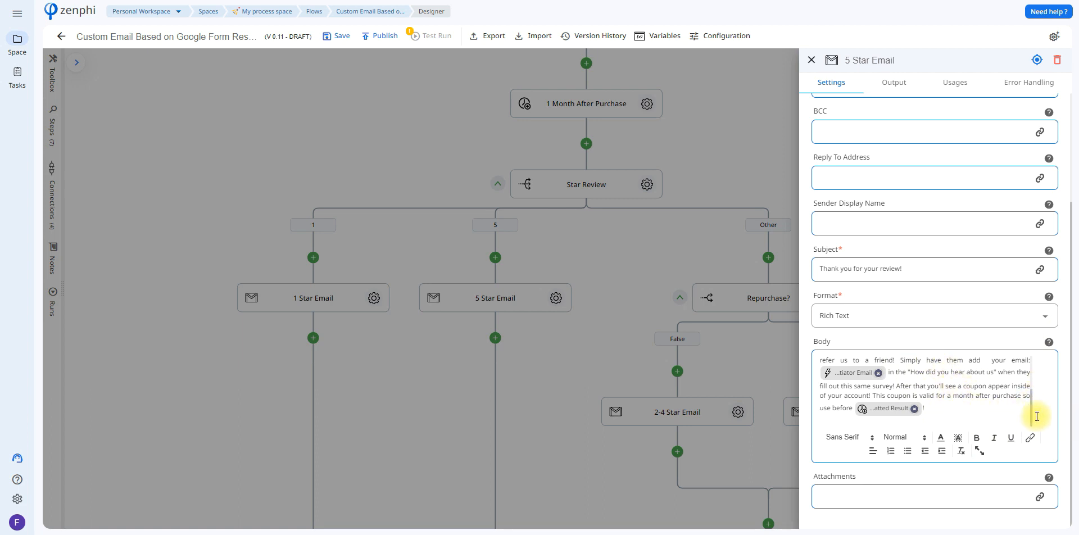
mouse_move(882, 409)
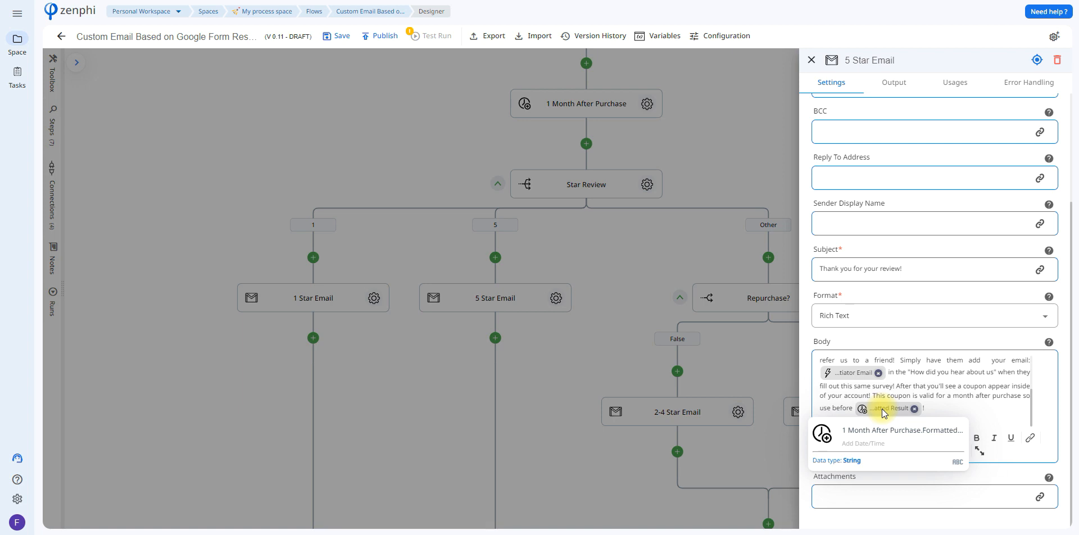
click(725, 378)
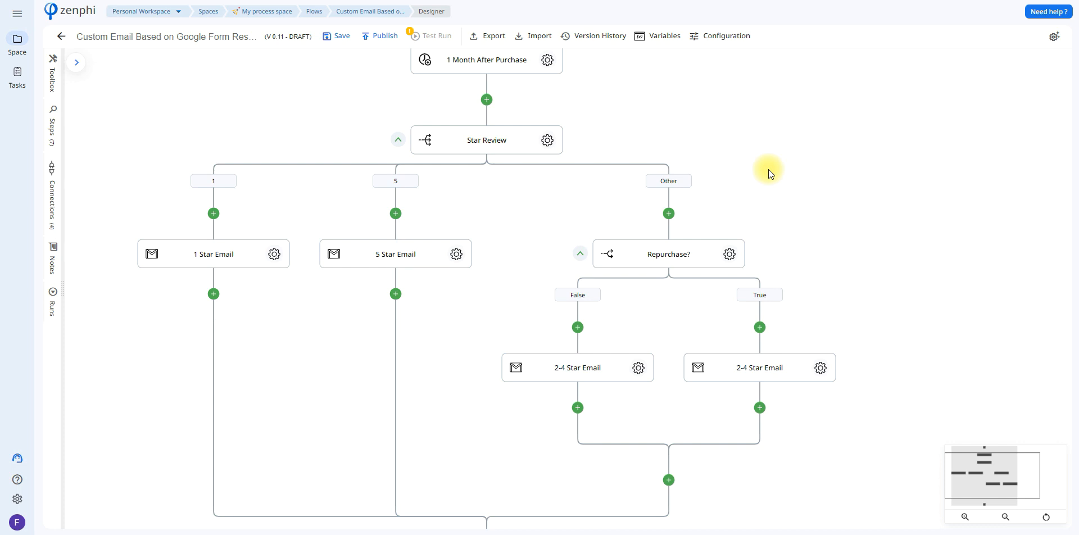
Step: Examine the Repurchase? step's True-branch condition and the form trigger tokens available for it, then cancel and close the settings
click(729, 254)
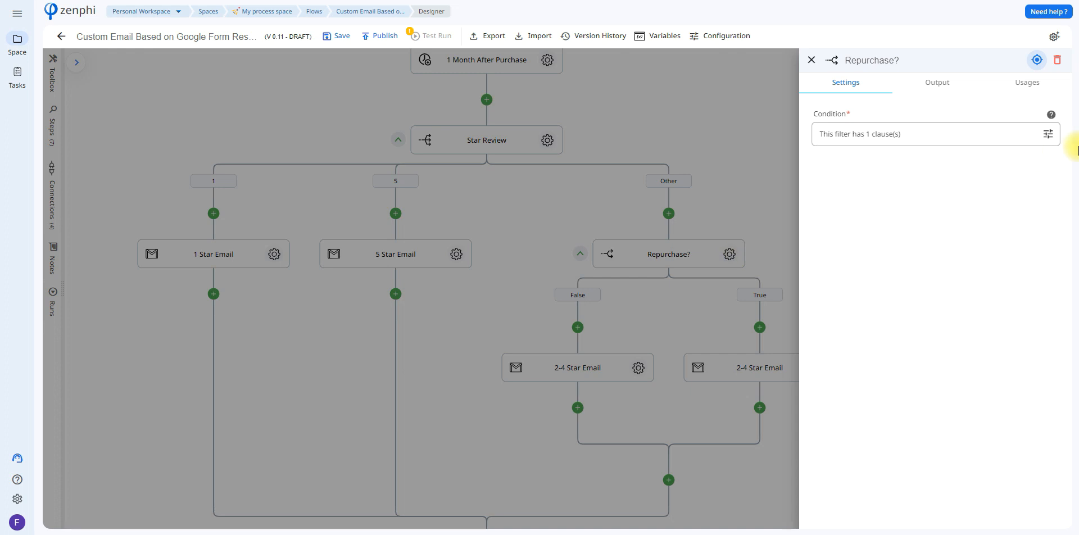
click(1051, 137)
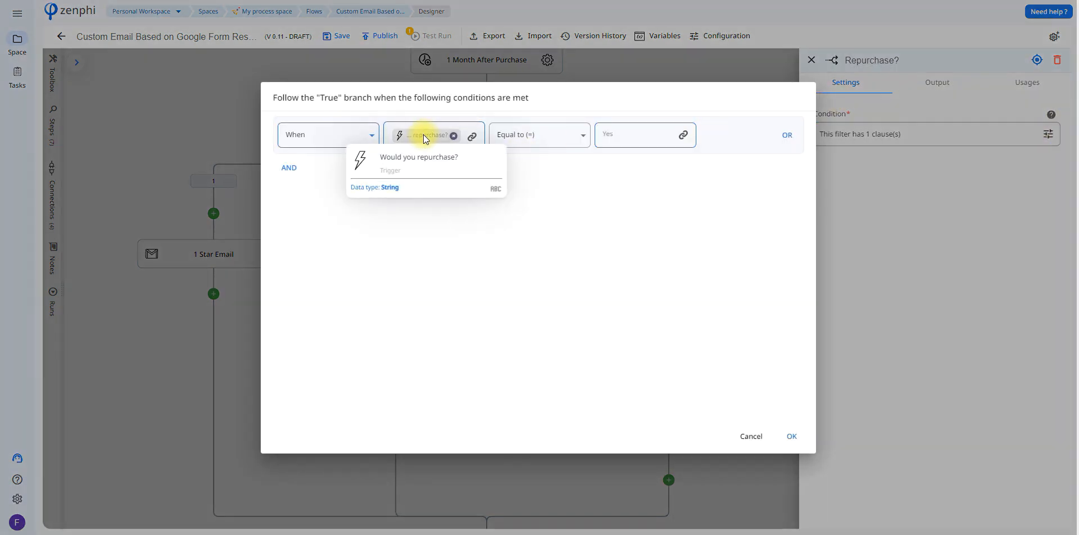
click(472, 138)
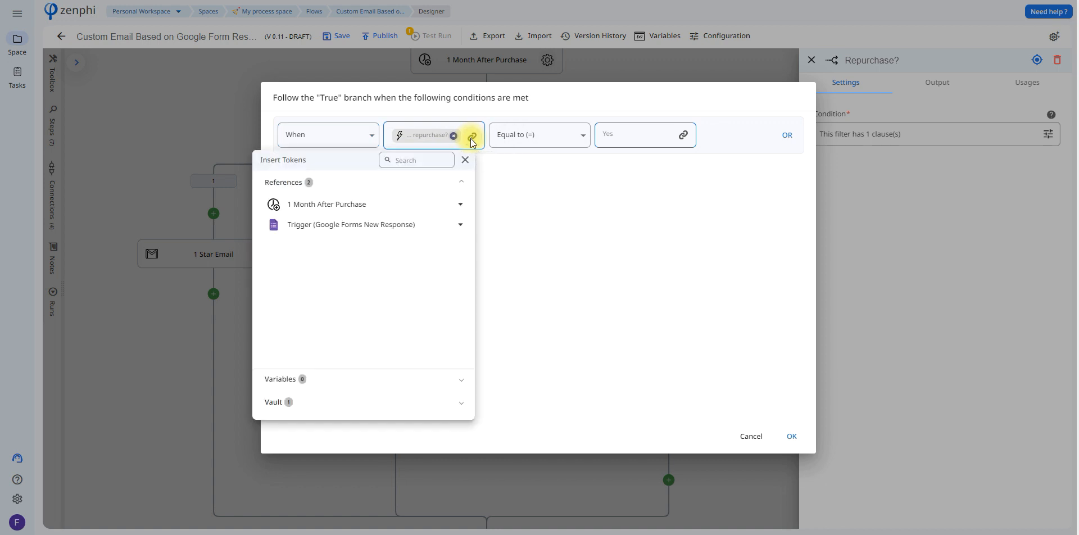
click(368, 225)
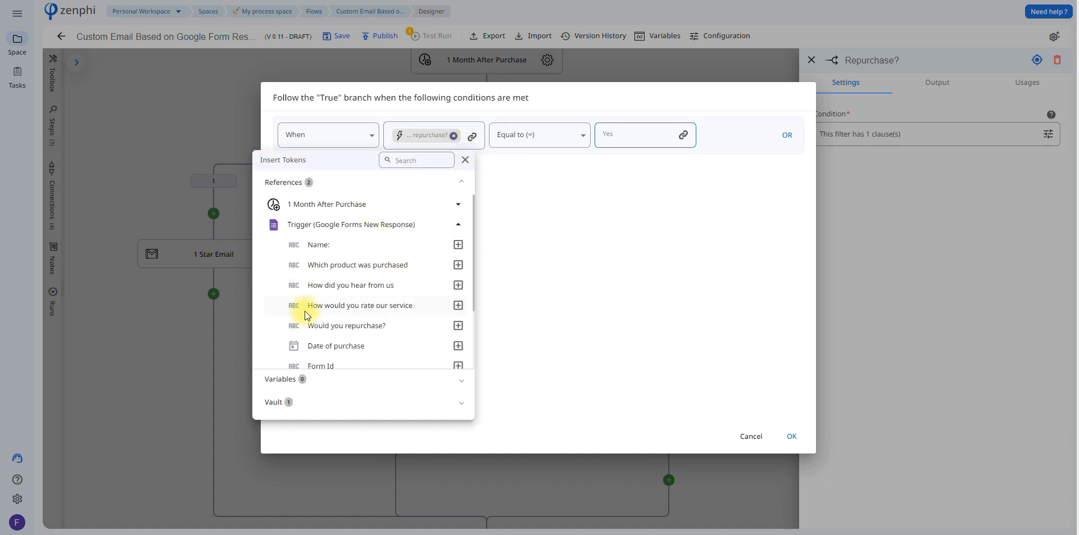
click(618, 267)
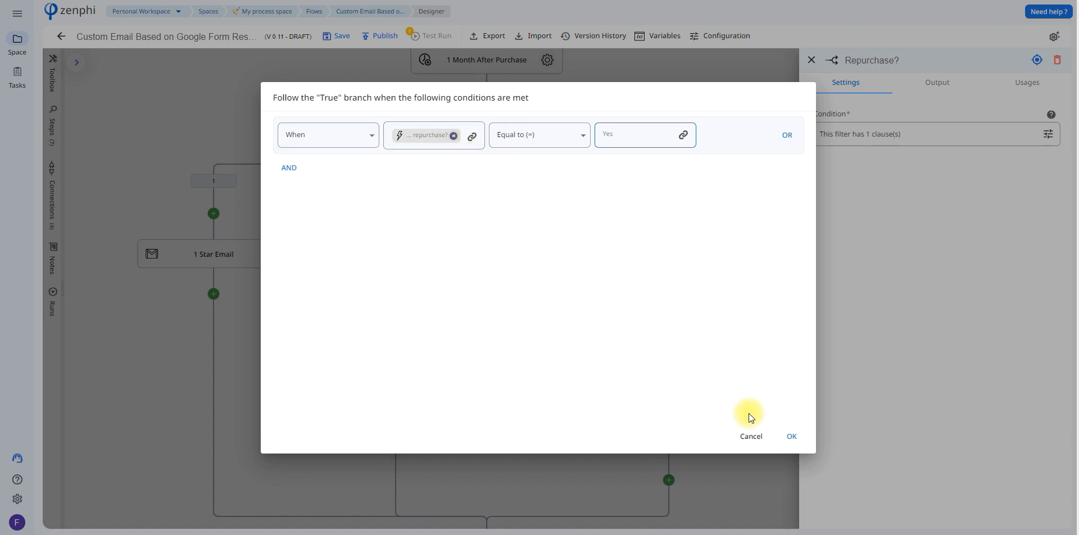
click(751, 434)
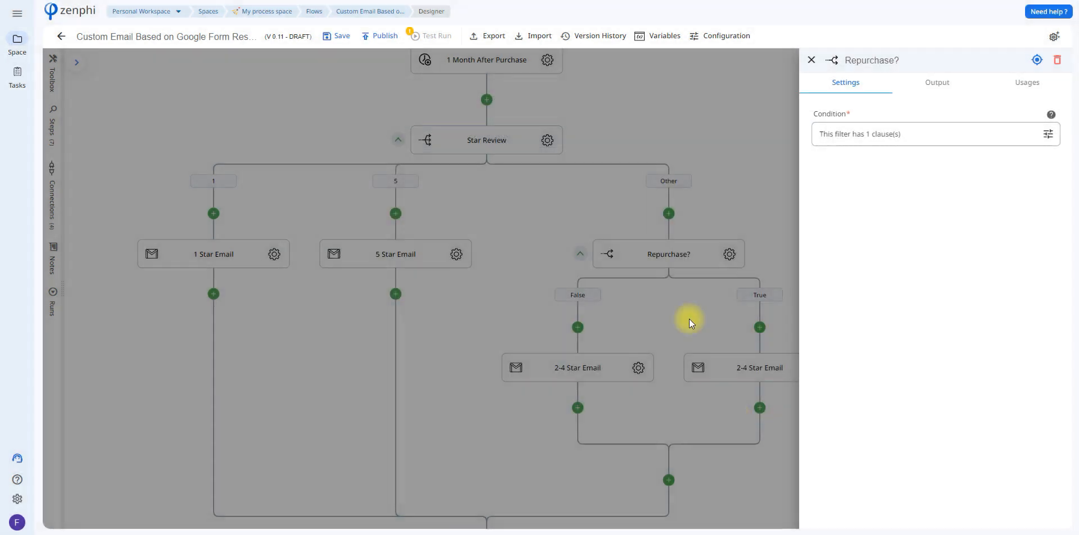
click(671, 349)
Step: Open the 2-4 Star Email step under the True branch and read its body through to the coupon code and date token, closing the settings
drag(834, 285, 801, 231)
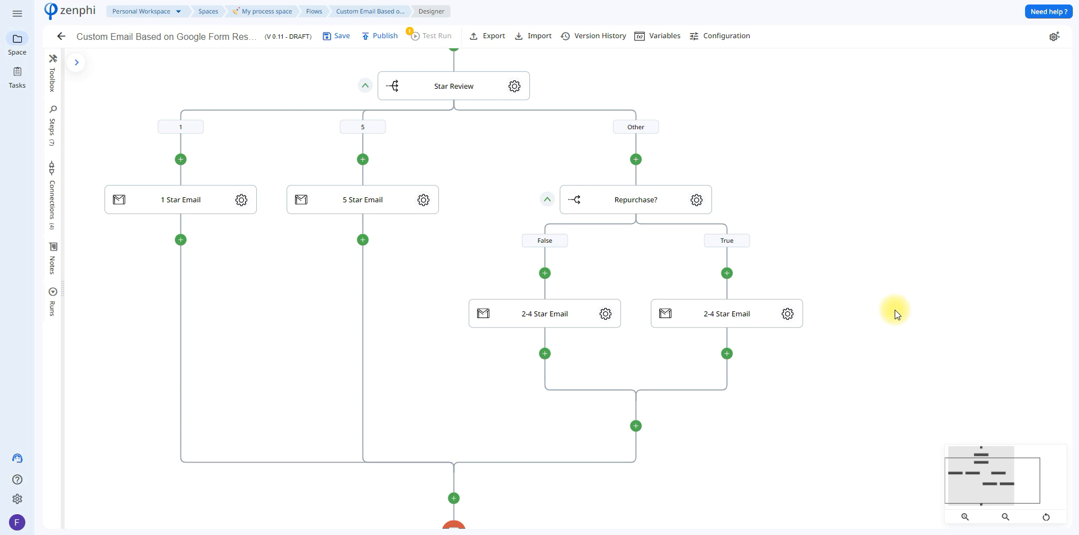
click(789, 314)
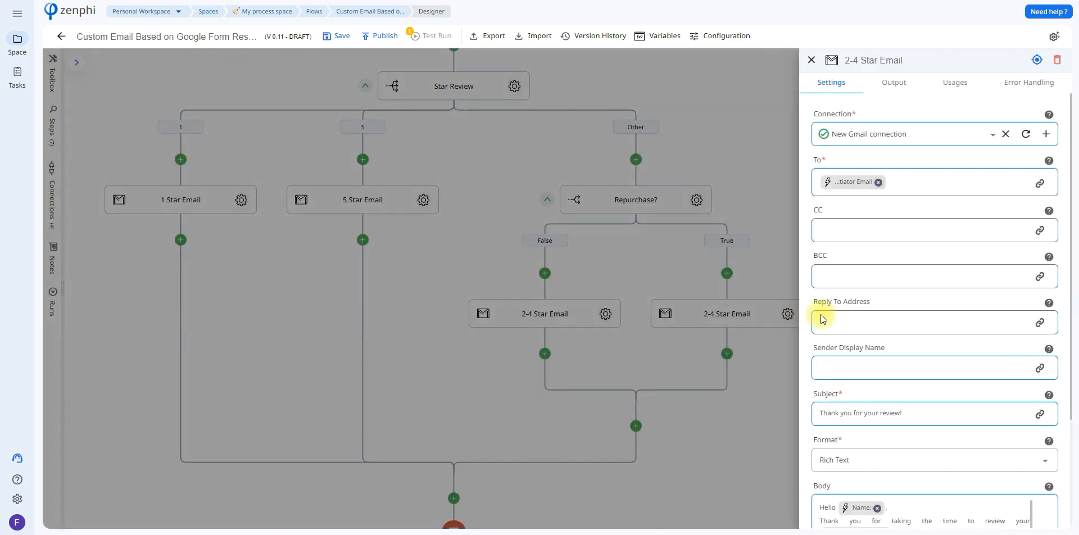
drag(1070, 278, 1065, 442)
scroll(1032, 423, down, 2)
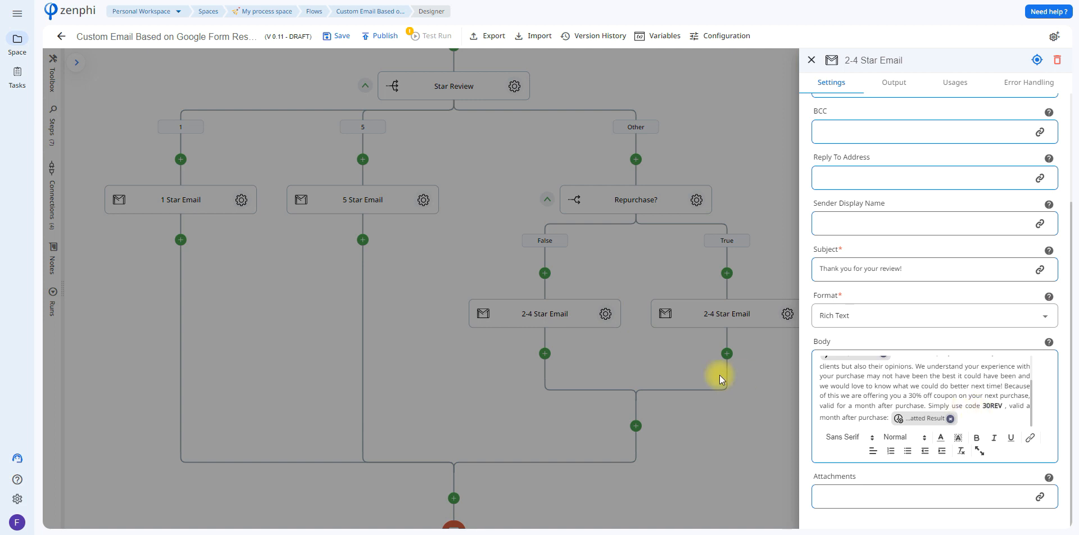
click(672, 362)
Step: Open the 2-4 Star Email step under the False branch, read its body and inspect the refund limit date token, then close the settings
click(605, 317)
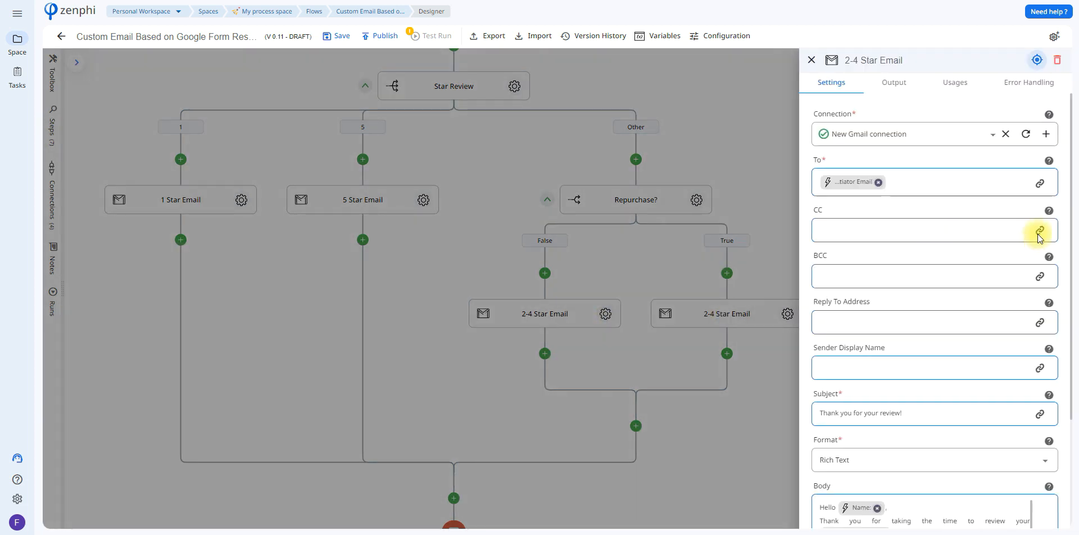
drag(1072, 222, 1069, 344)
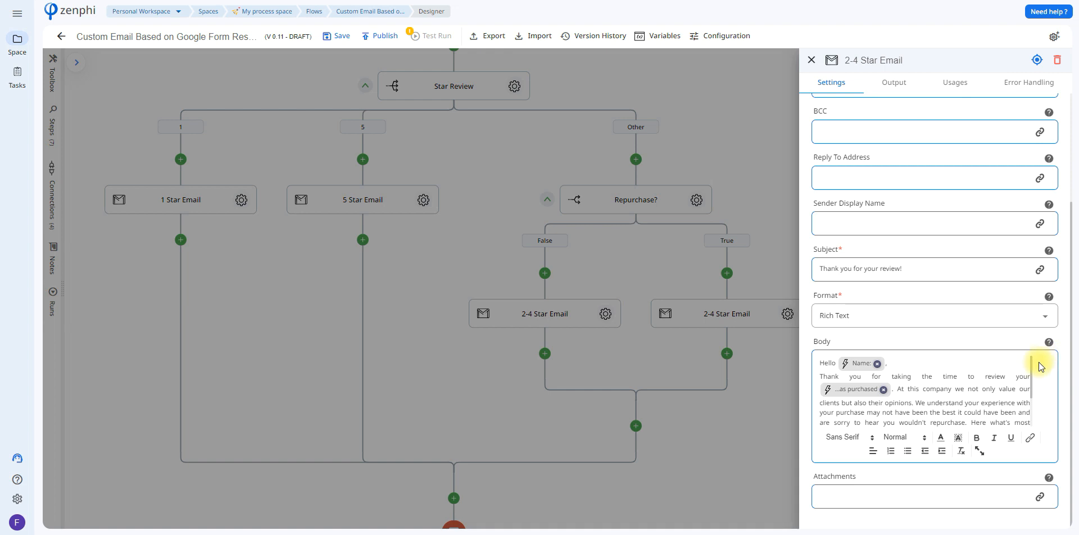
drag(1034, 368, 1028, 412)
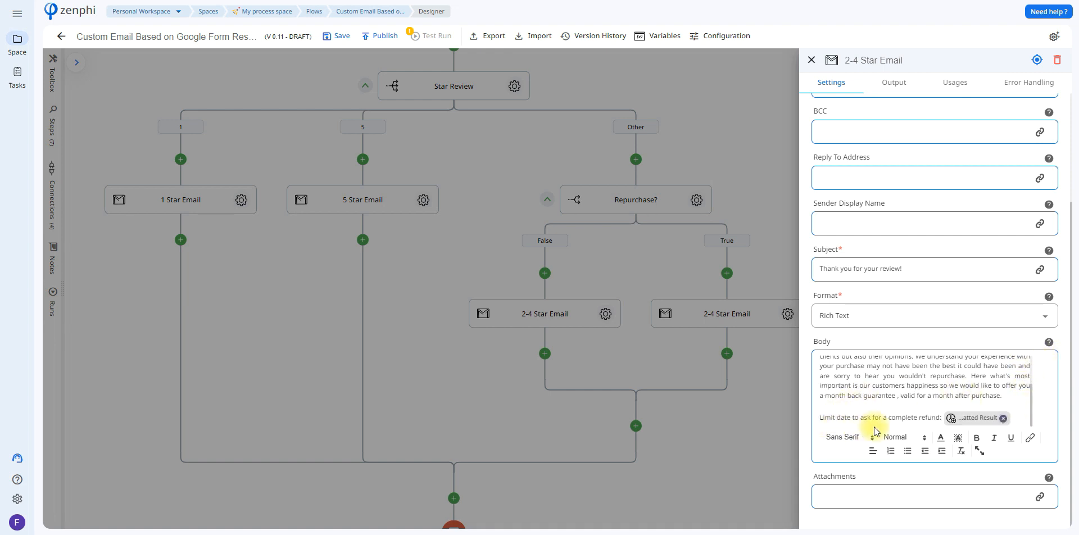
mouse_move(970, 421)
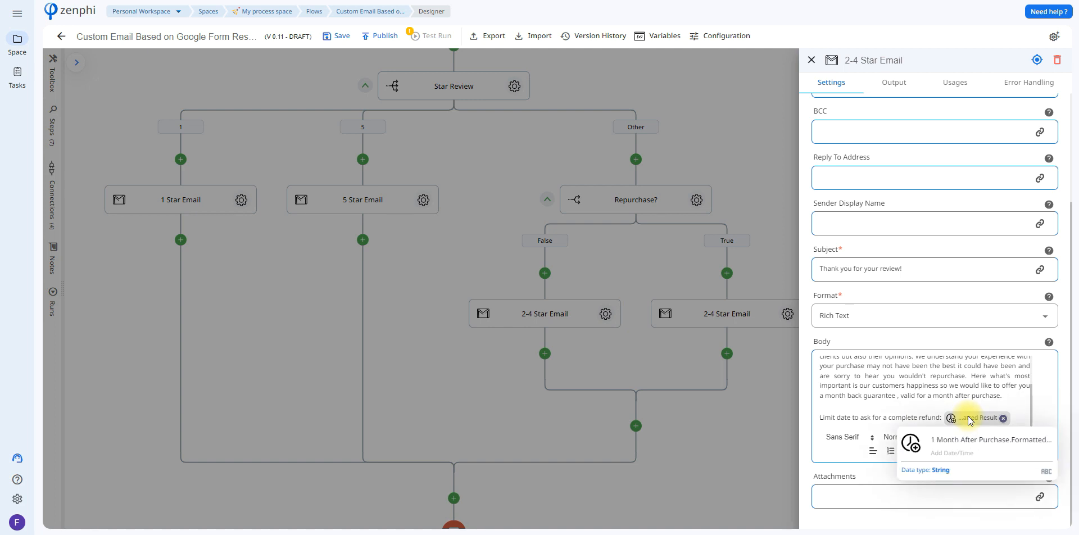
click(717, 441)
drag(787, 215, 919, 256)
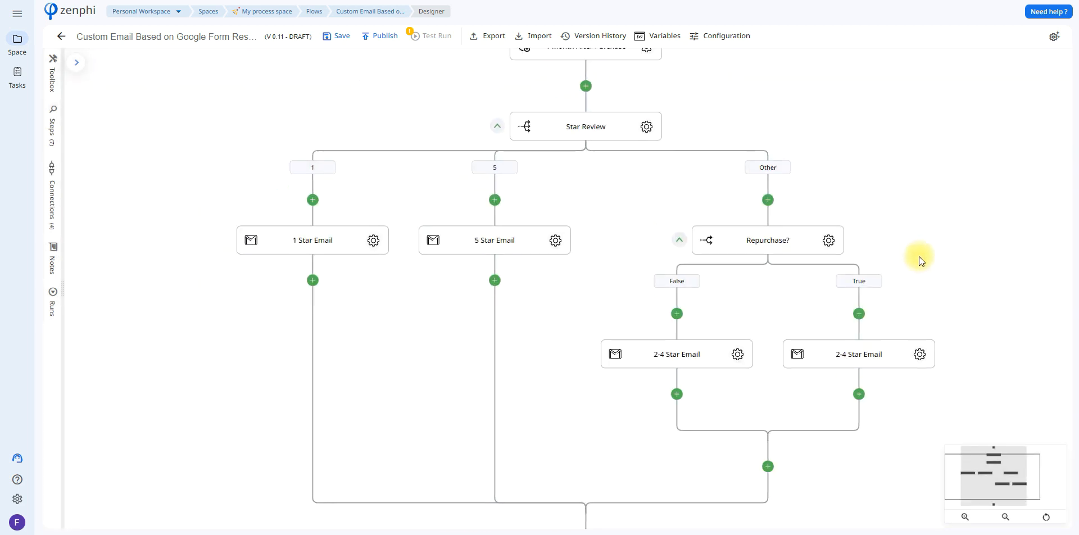